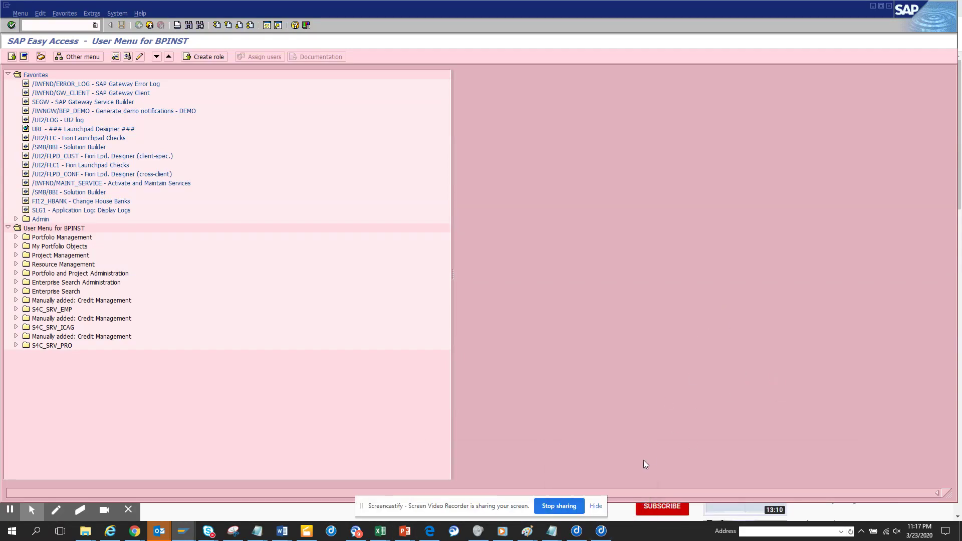
- Put the cursor in the SAP Easy Access command field to enter /nmb01
left_click(600, 502)
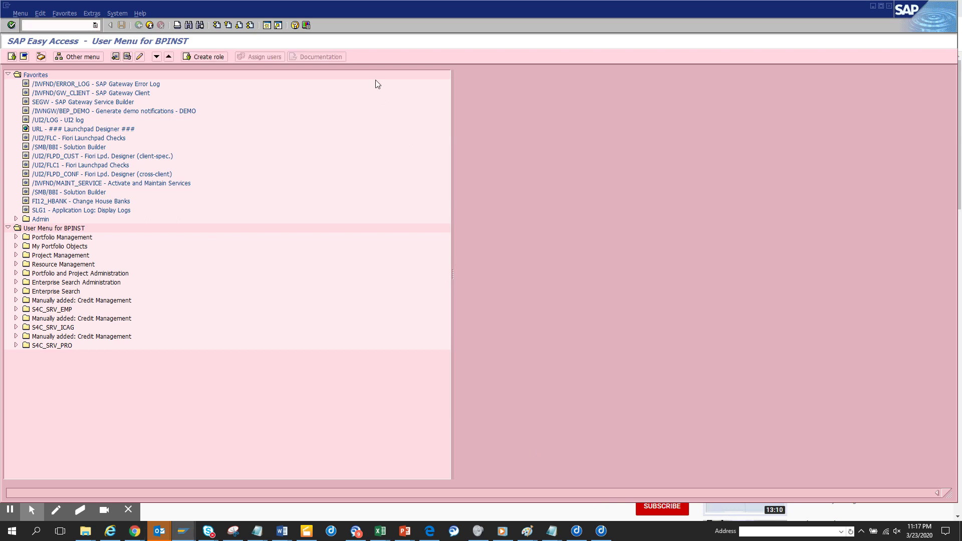
left_click(56, 24)
- Run /nmb01 and get the notice that MB01 is obsolete (note 2210569)
key("Return")
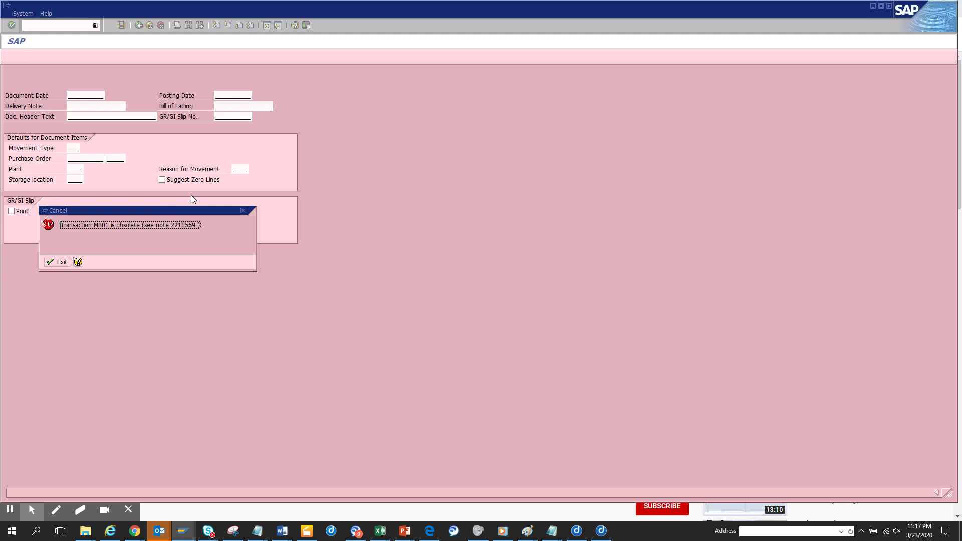
- Dismiss the MB01 notice, then run QuickView ZGET_OBS_TCODE from SQVI
left_click(243, 210)
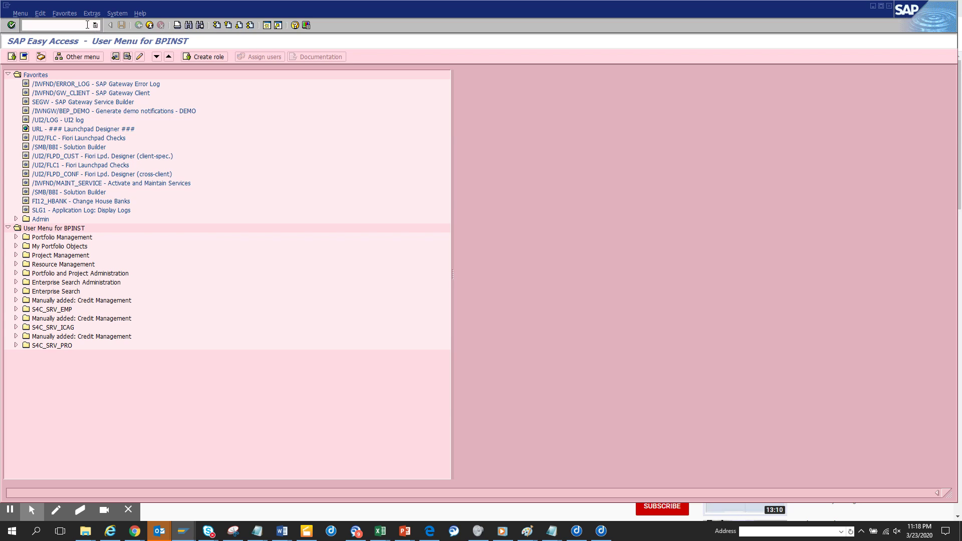
type("sqvi")
key("Return")
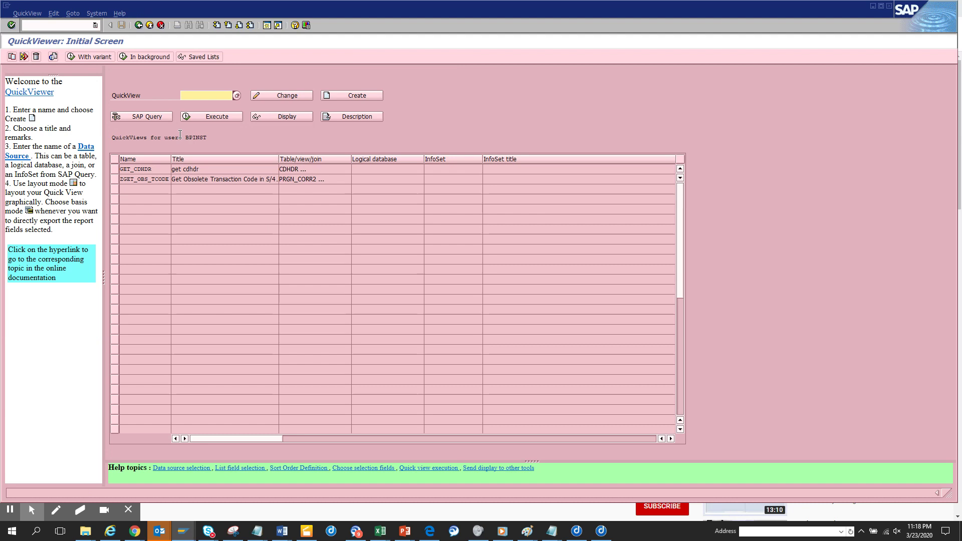
left_click(116, 180)
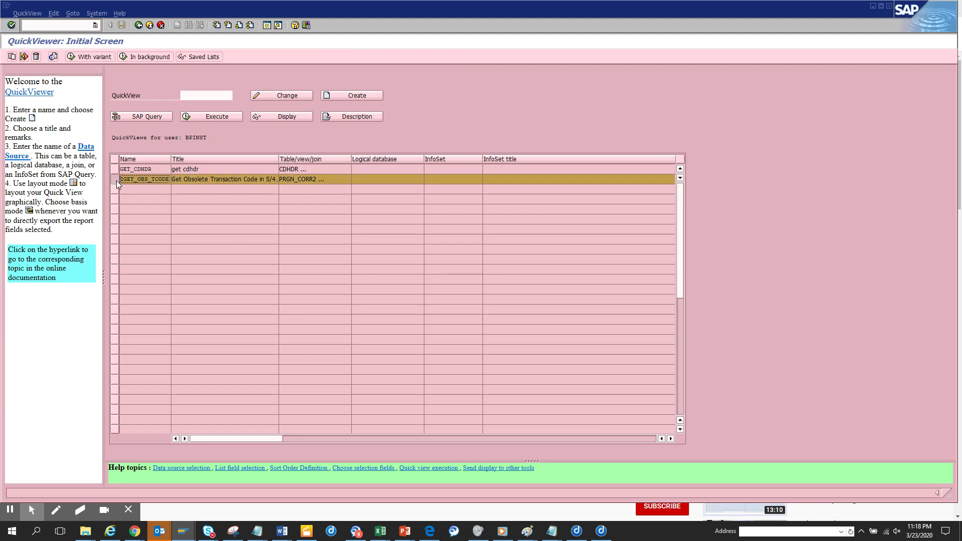
left_click(201, 119)
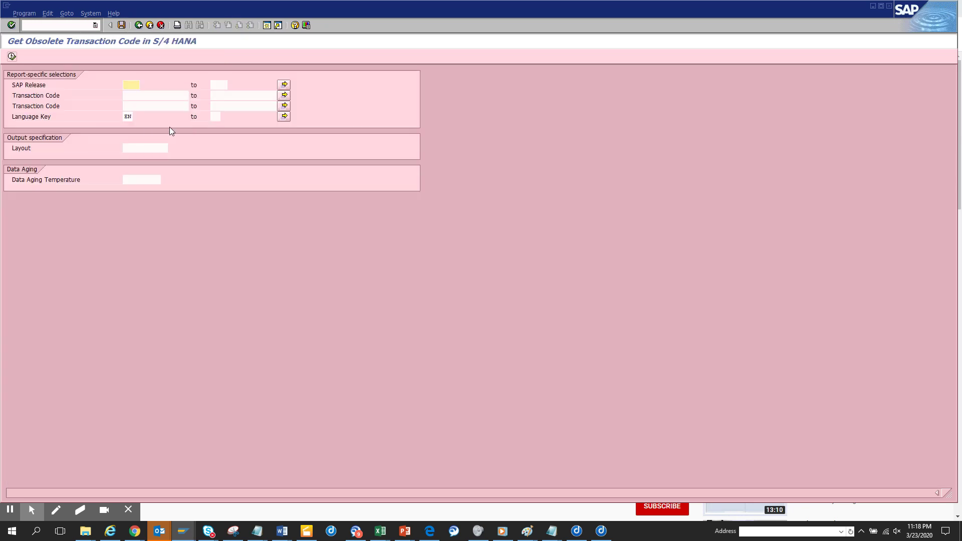
- Run the obsolete-code report for transaction code MB01, showing MIGO as its replacement
left_click(136, 94)
type("MB01")
double_click(136, 93)
left_click(12, 56)
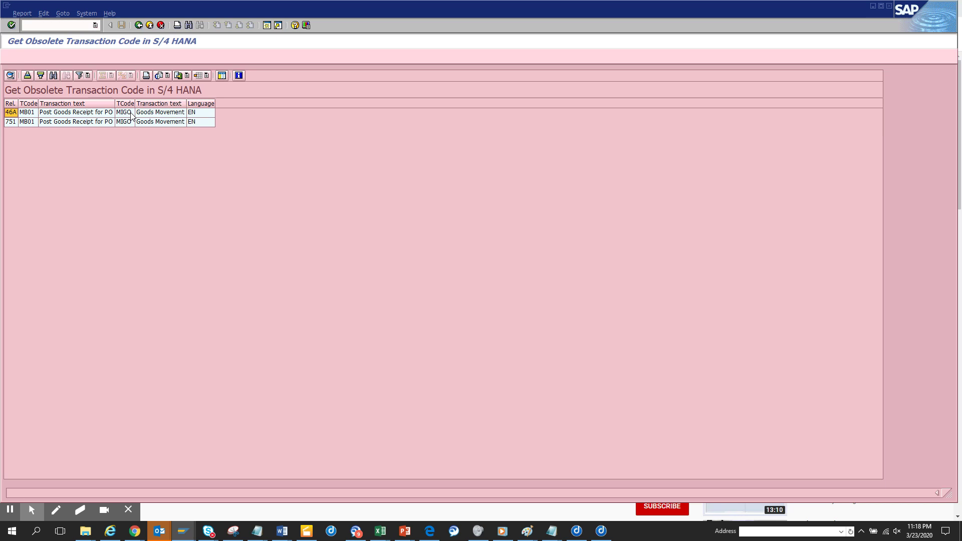
- Return to the selection screen and cut the transaction code MB01 down to MB
left_click(139, 25)
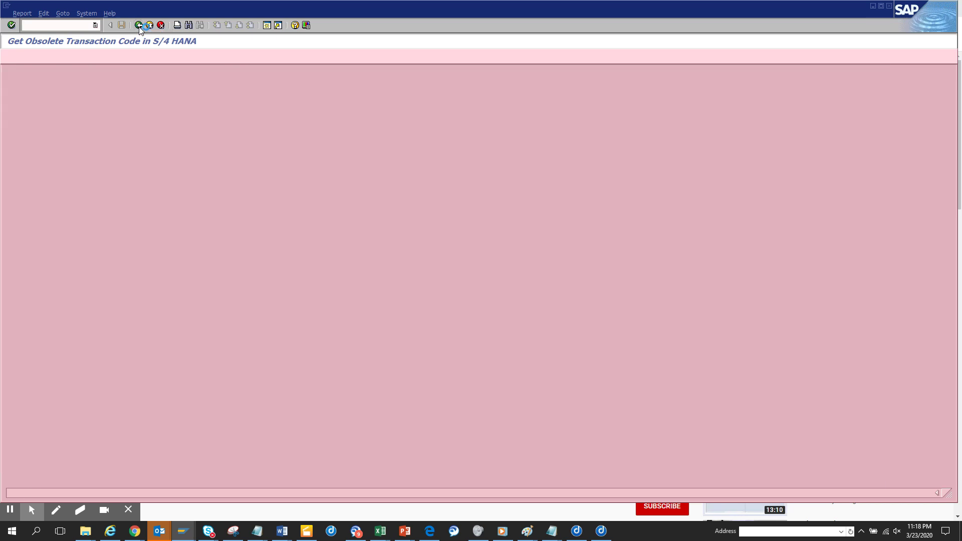
left_click(135, 94)
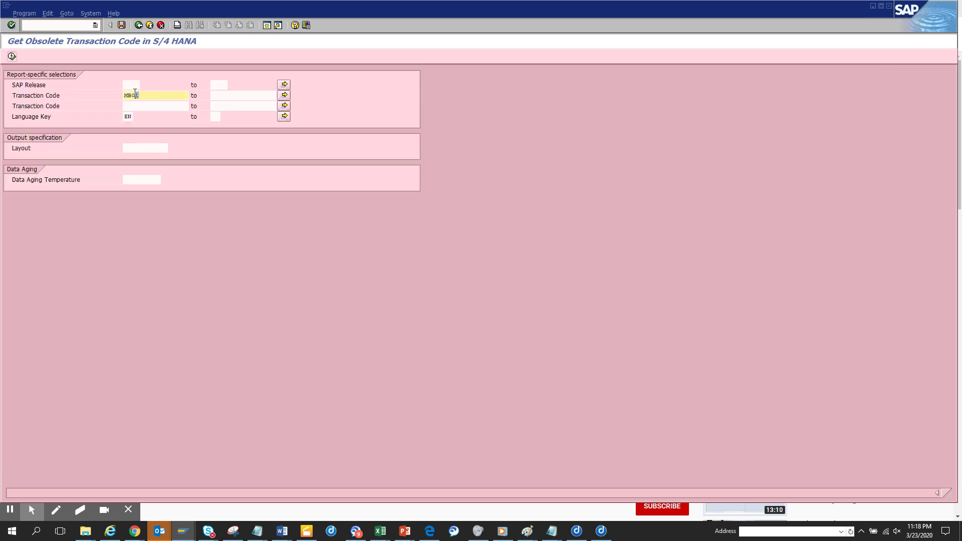
left_click_drag(135, 95, 131, 95)
key("BackSpace")
- Run the report for MB* codes, then acknowledge the maximum GUI sessions message
type("*")
left_click(12, 57)
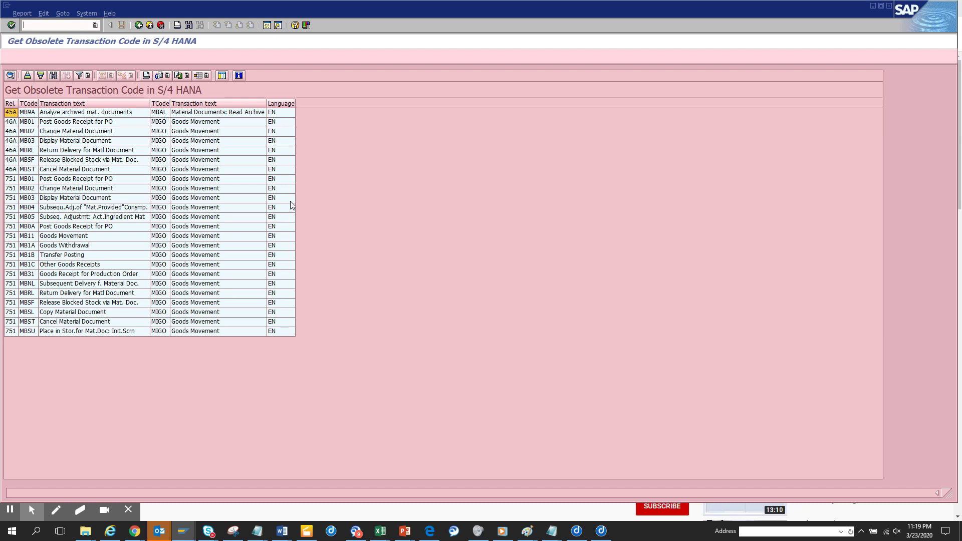
left_click(267, 26)
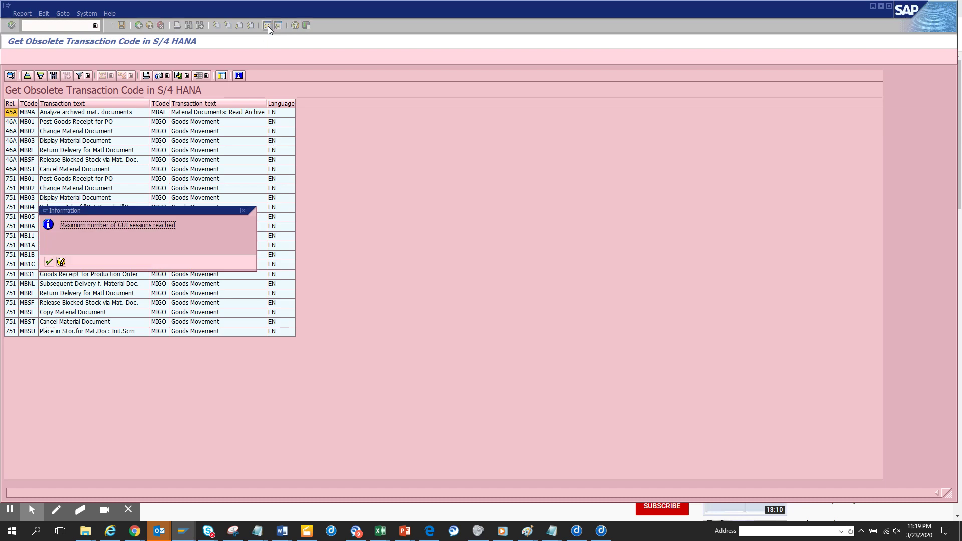
left_click(49, 261)
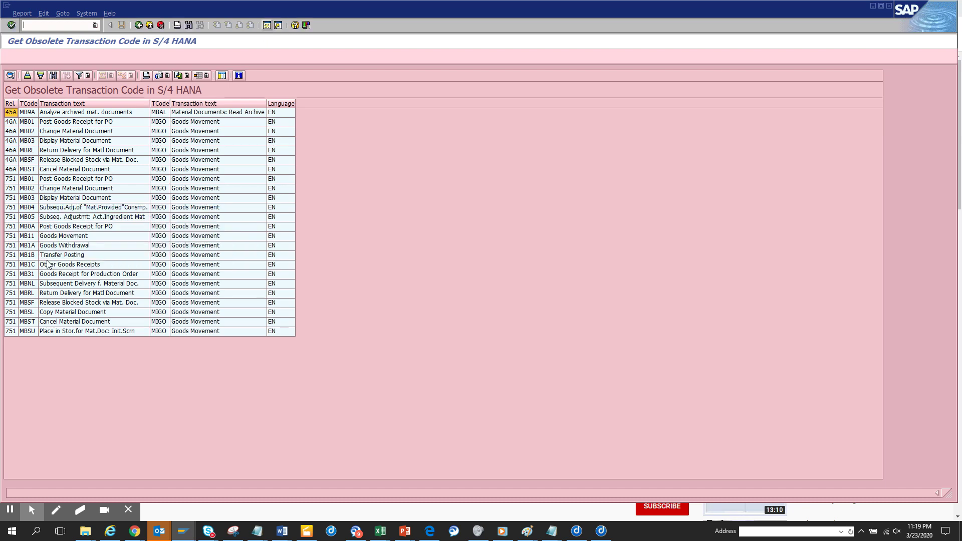
- Start transaction MIGO with /nmigo
left_click(67, 25)
type("/nmb")
key("BackSpace")
type("mig")
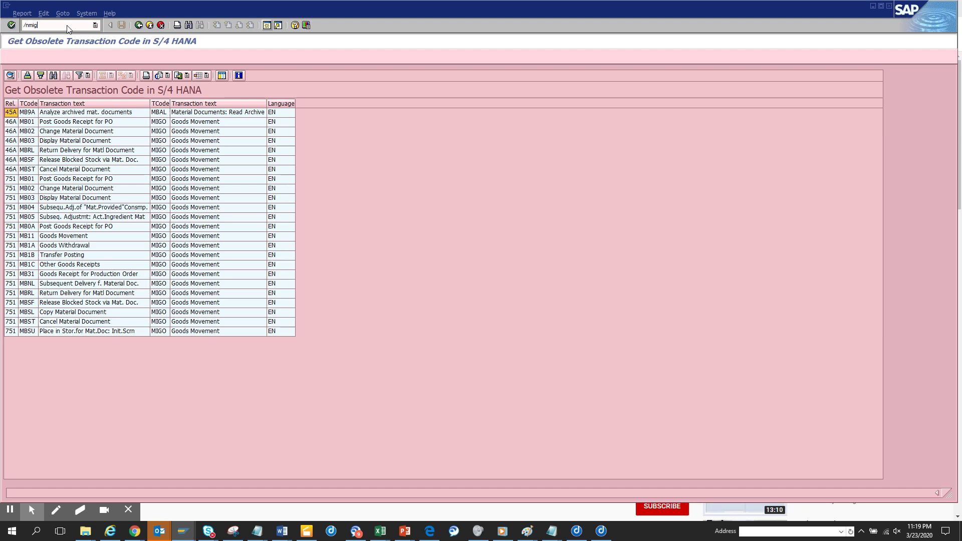
type("o")
key("Return")
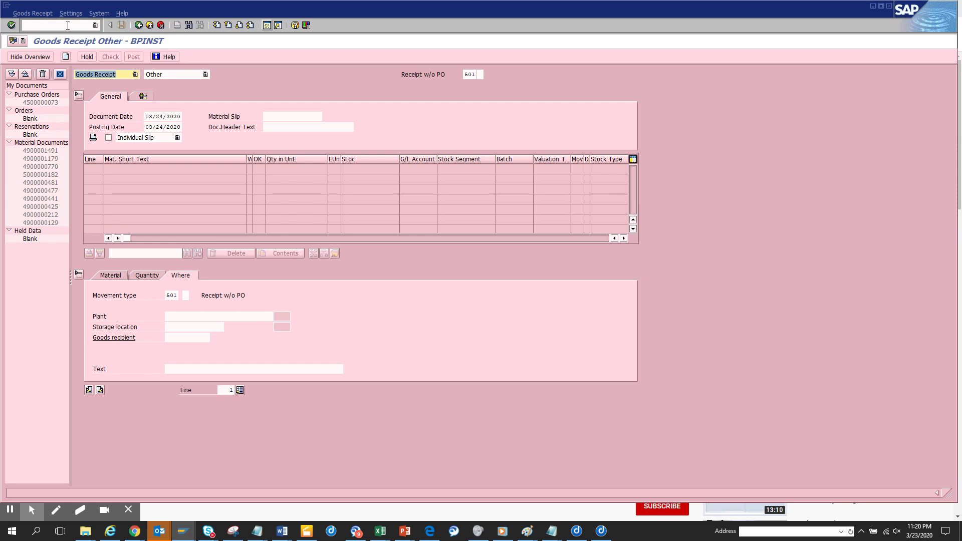
left_click(135, 75)
left_click(118, 91)
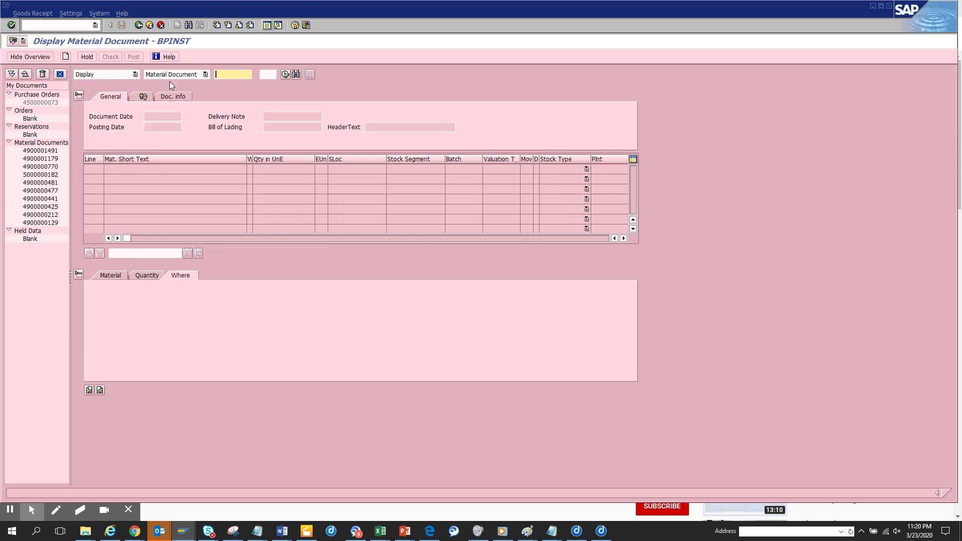
left_click(248, 76)
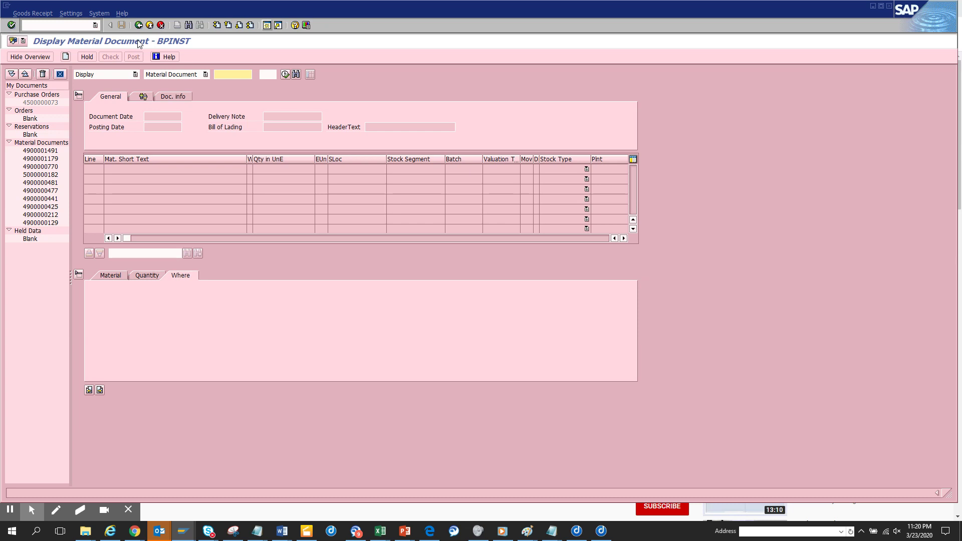
double_click(48, 153)
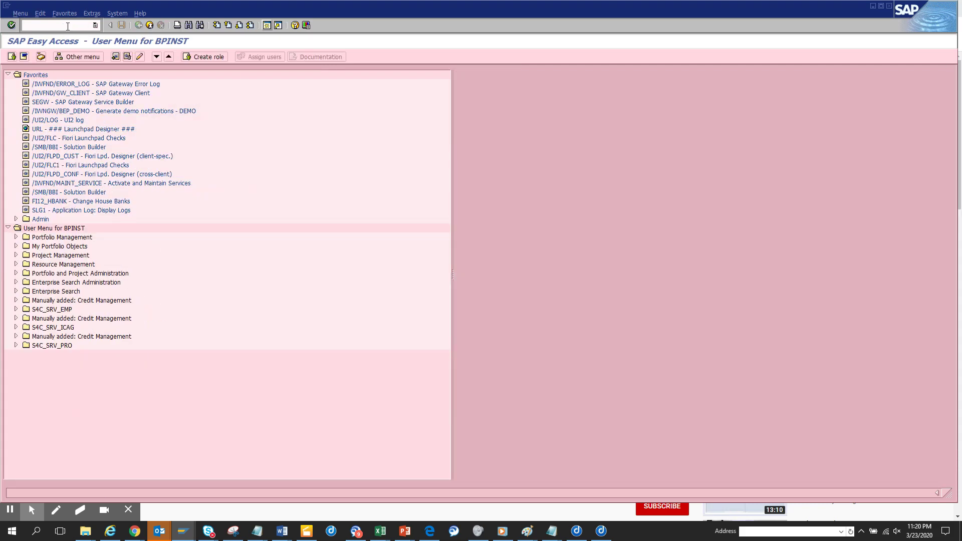
- Launch MIGO and set it to Goods Receipt against a Purchase Order
type("migo")
key("Return")
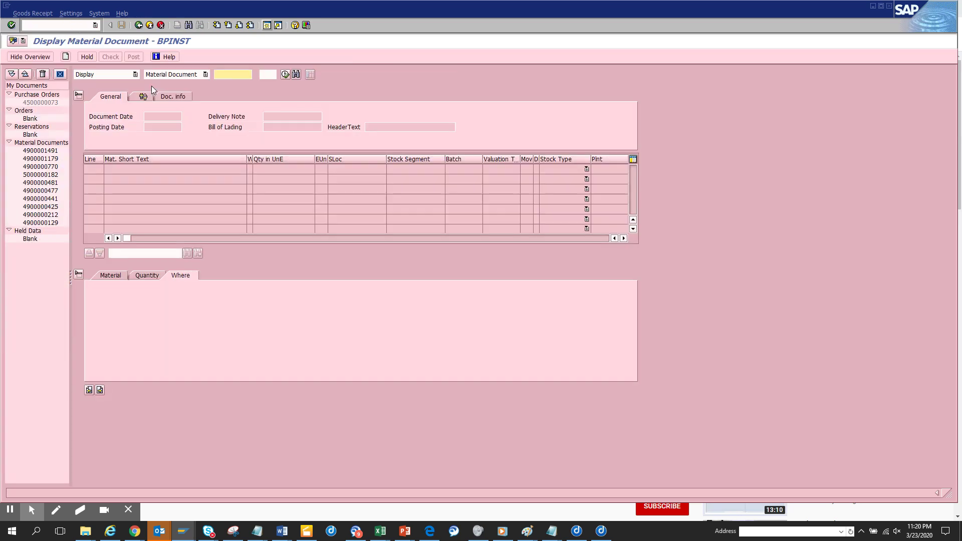
left_click(127, 74)
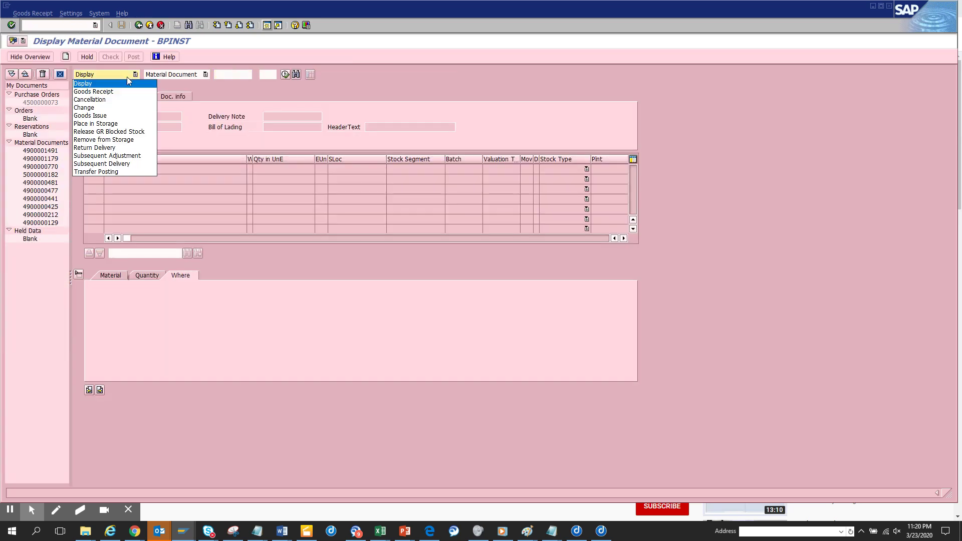
left_click(140, 88)
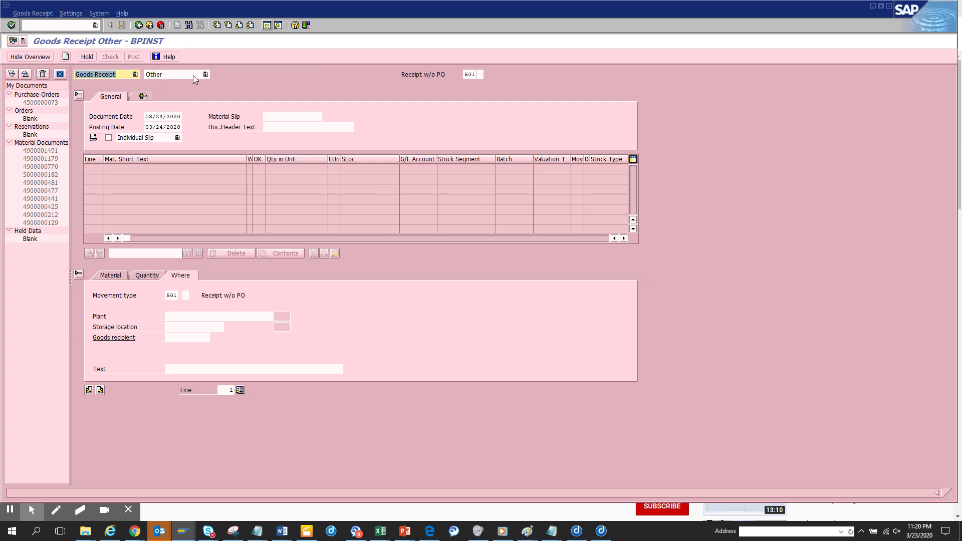
left_click(135, 74)
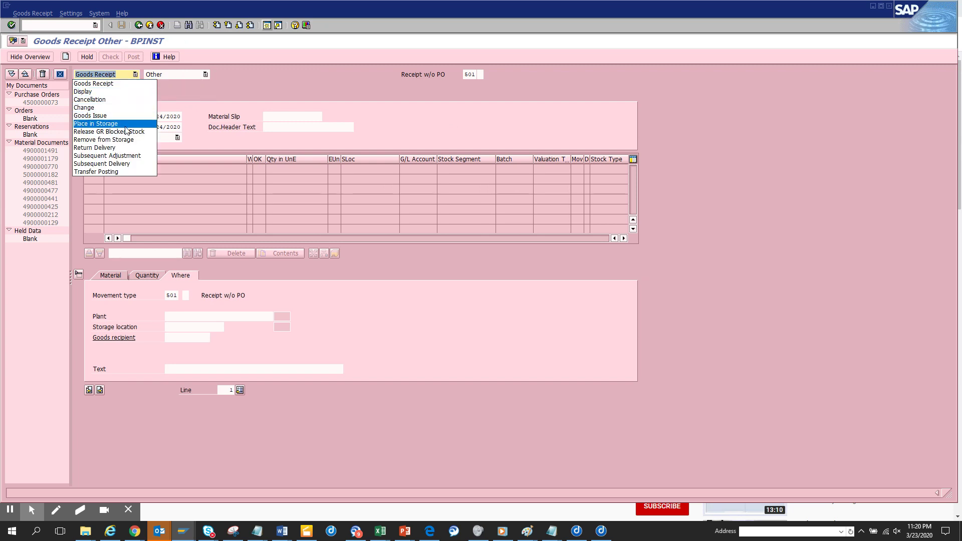
left_click(121, 83)
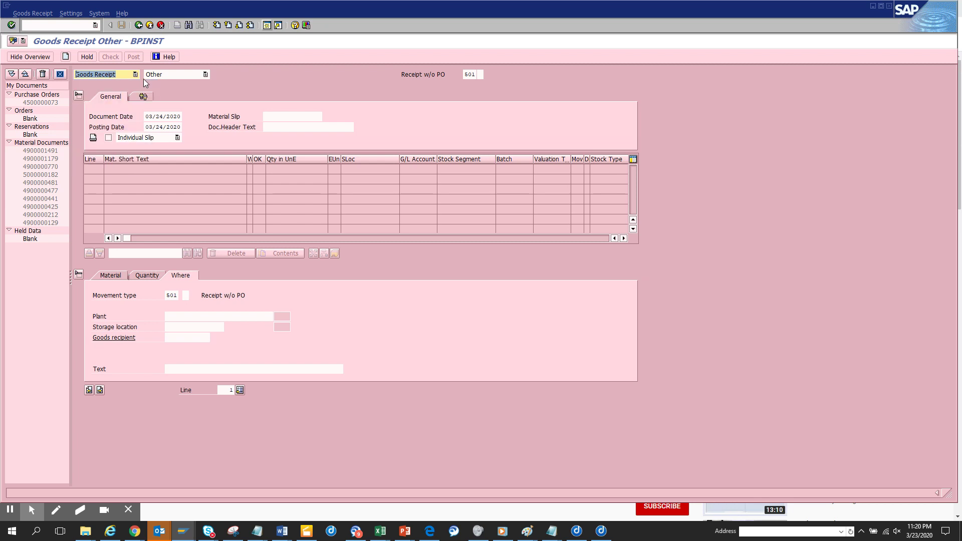
left_click(203, 74)
left_click(183, 123)
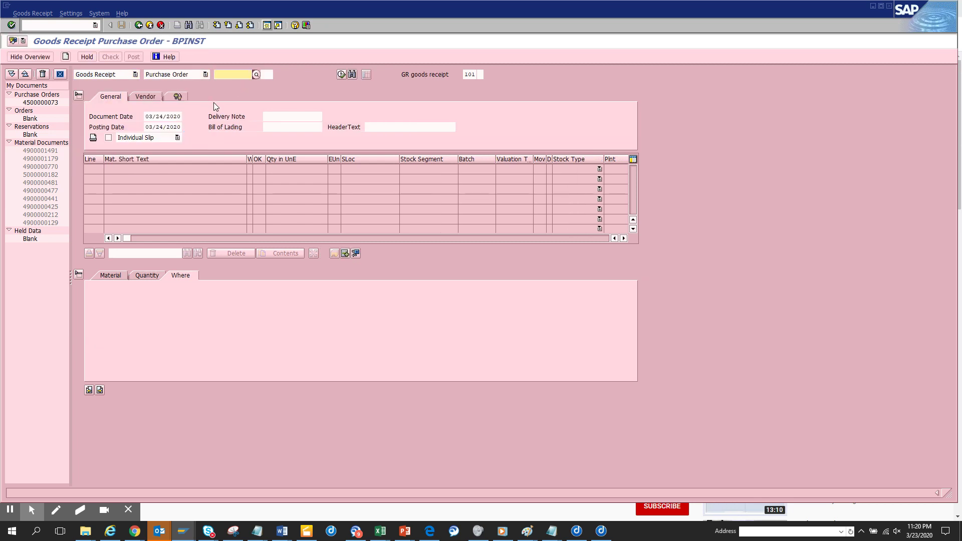
- Go back, start MB51, and run the Material Document List without restrictions
left_click(139, 28)
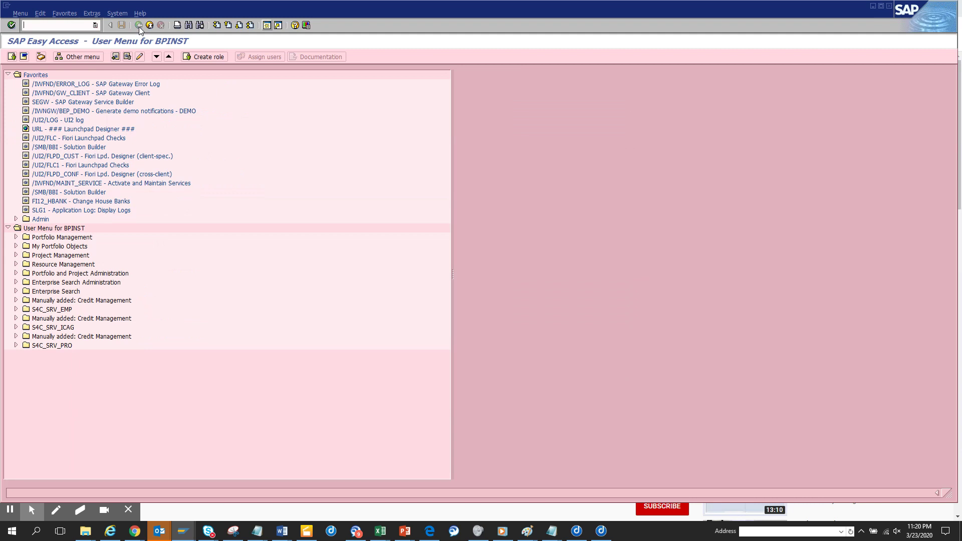
left_click(82, 24)
type("mb51")
key("Return")
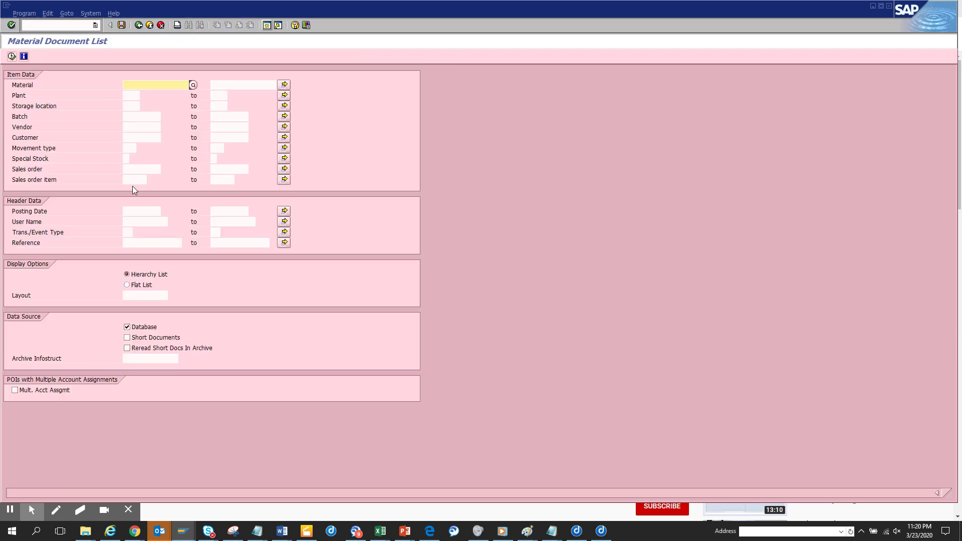
left_click(148, 224)
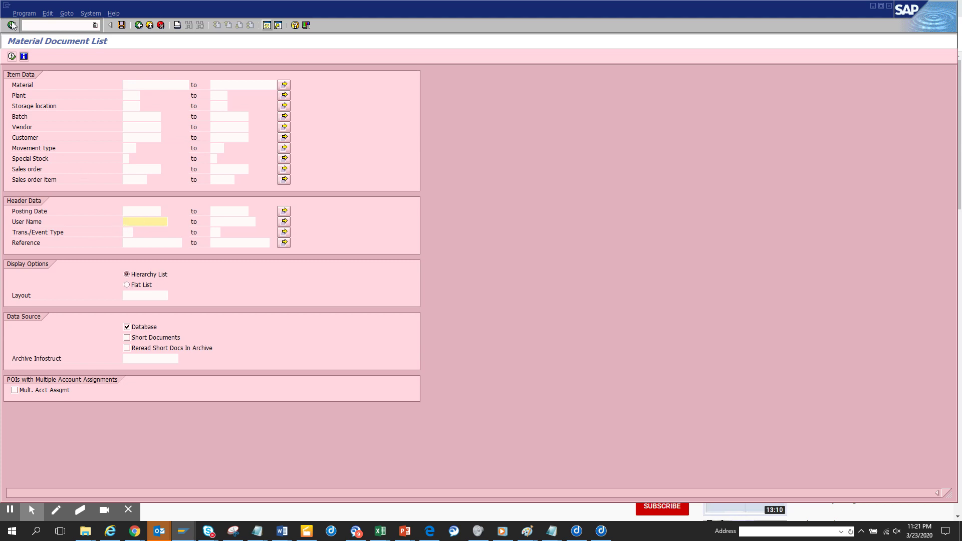
left_click(11, 56)
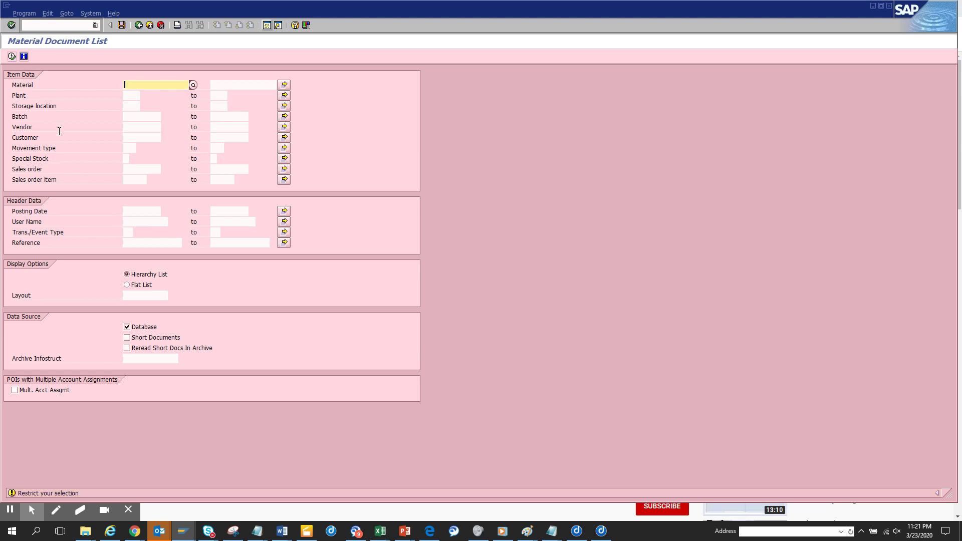
key("Return")
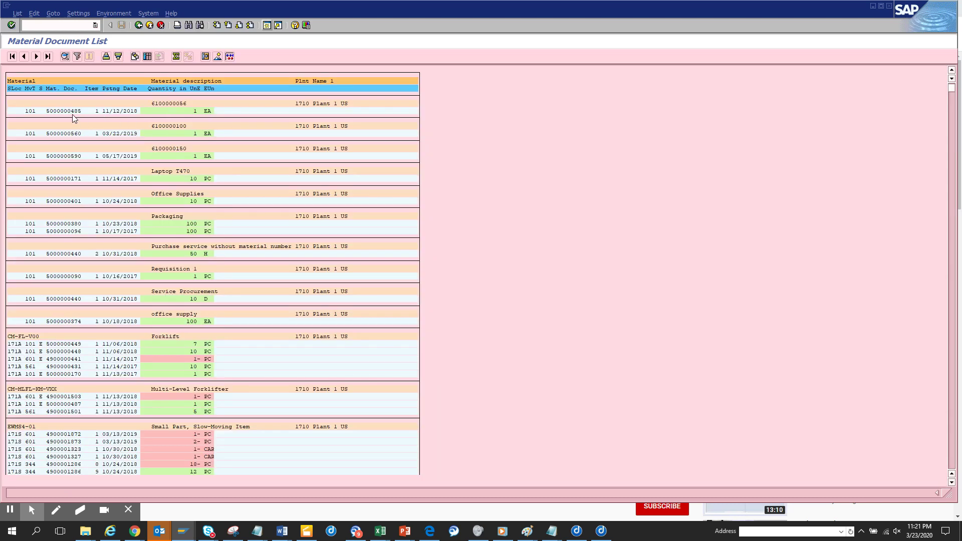
double_click(78, 112)
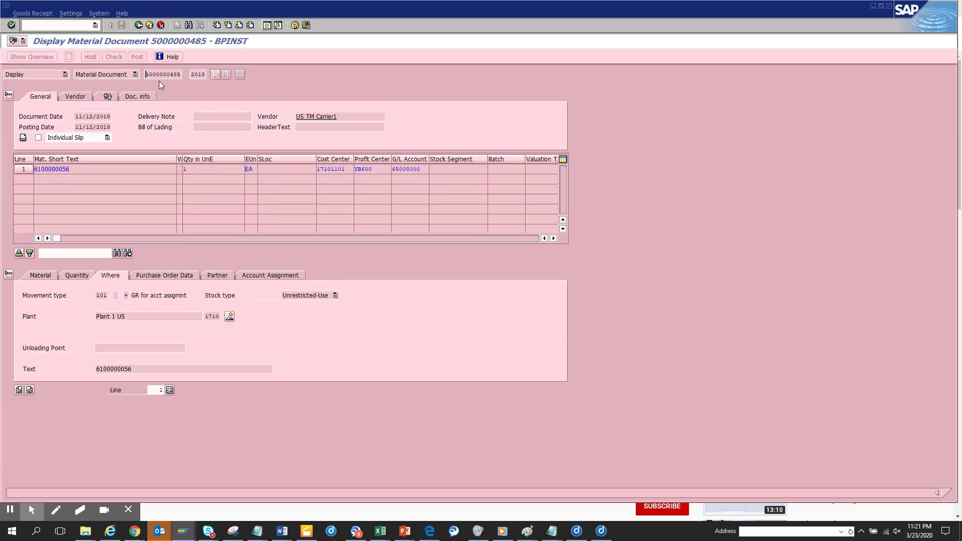
left_click(139, 25)
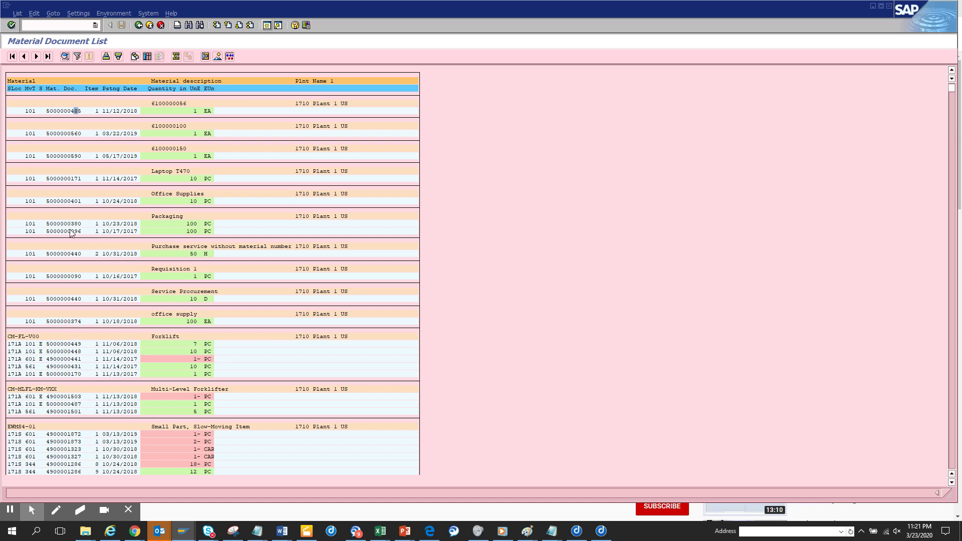
- Open another material document from the Material Document List
double_click(67, 202)
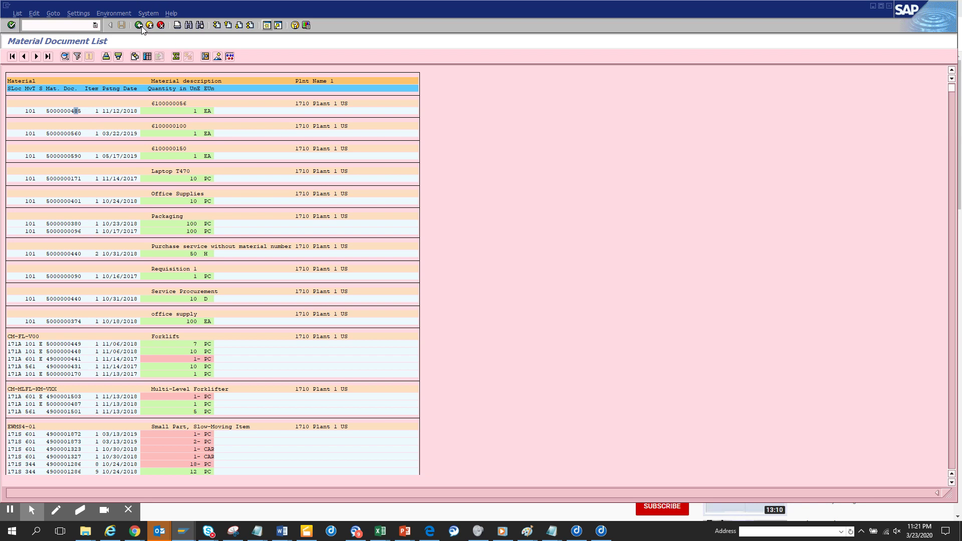